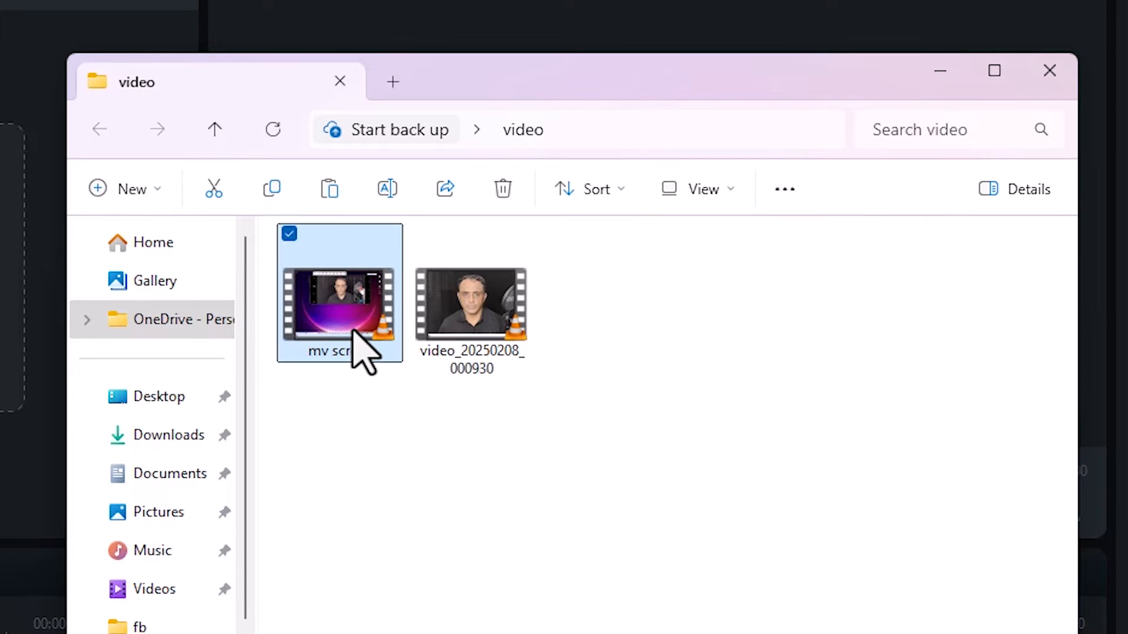
Step: Import the mv screen and video_20250208_000930 files from the video folder into the project media
{"action": "left_click_drag", "start_coordinate": [733, 463], "coordinate": [381, 286]}
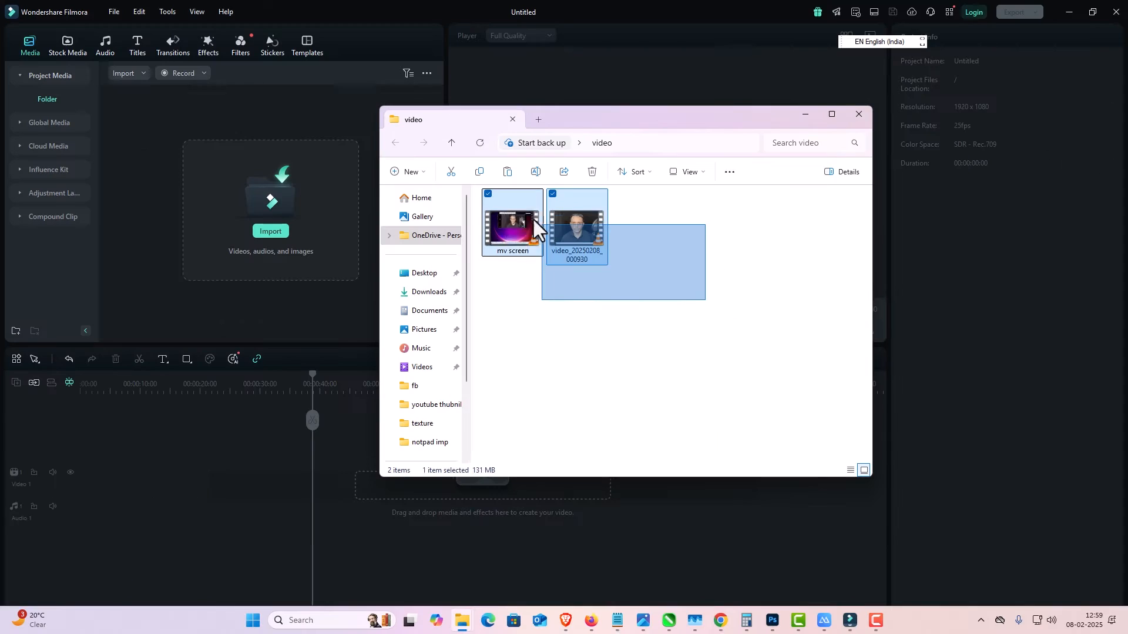
{"action": "left_click_drag", "start_coordinate": [533, 220], "coordinate": [253, 193]}
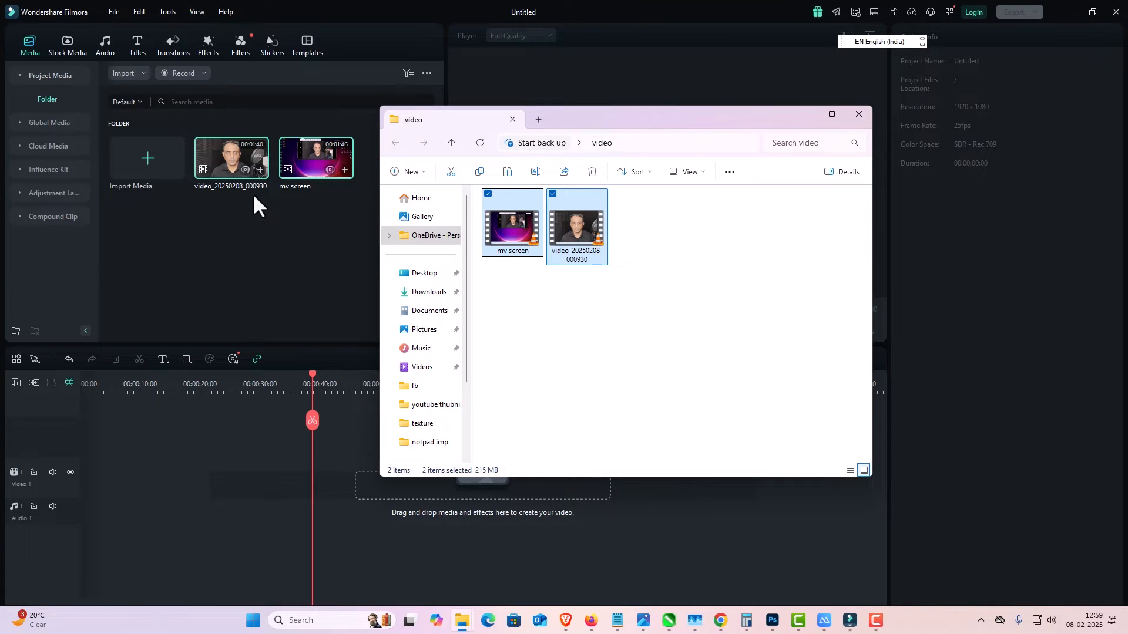
{"action": "left_click", "coordinate": [245, 220]}
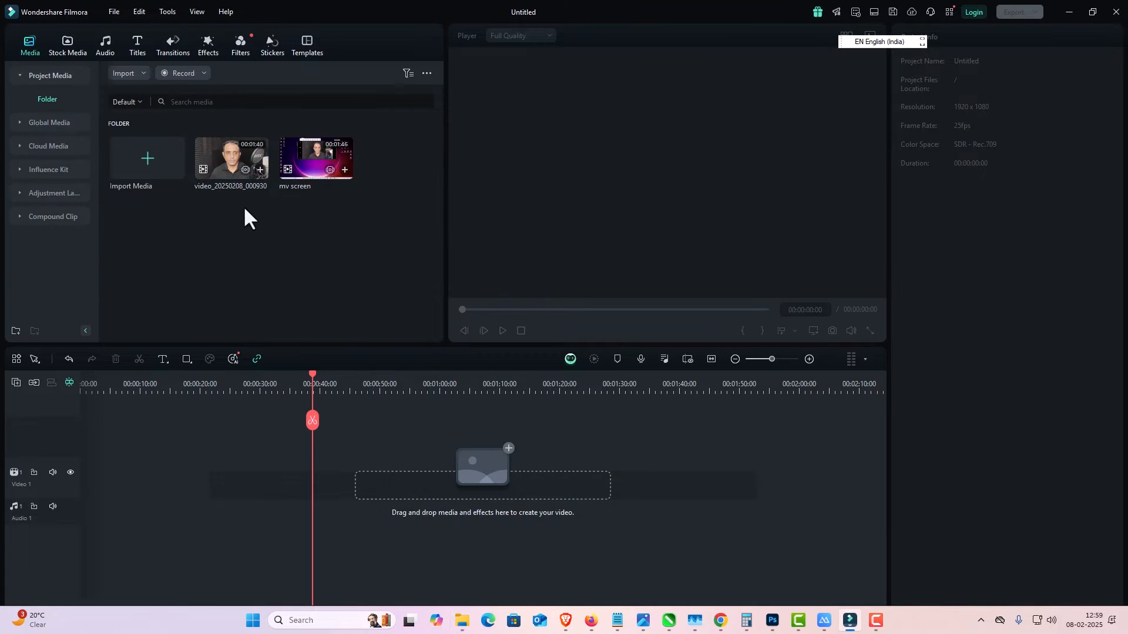
Step: Preview the imported camera video and the mv screen recording in the player
{"action": "double_click", "coordinate": [227, 164]}
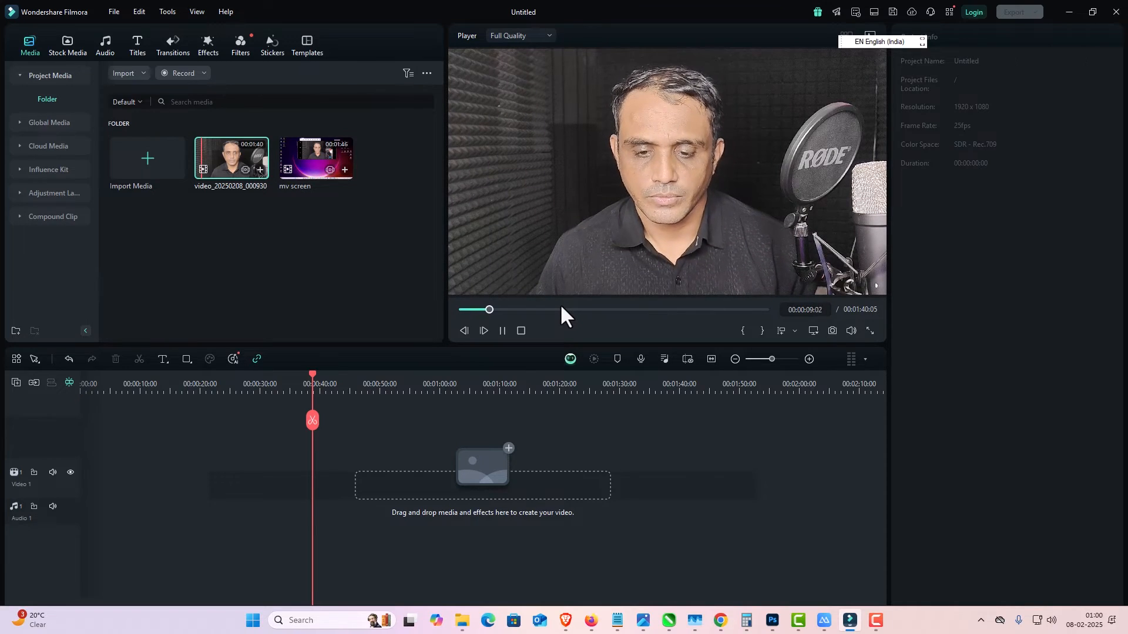
{"action": "left_click", "coordinate": [307, 164]}
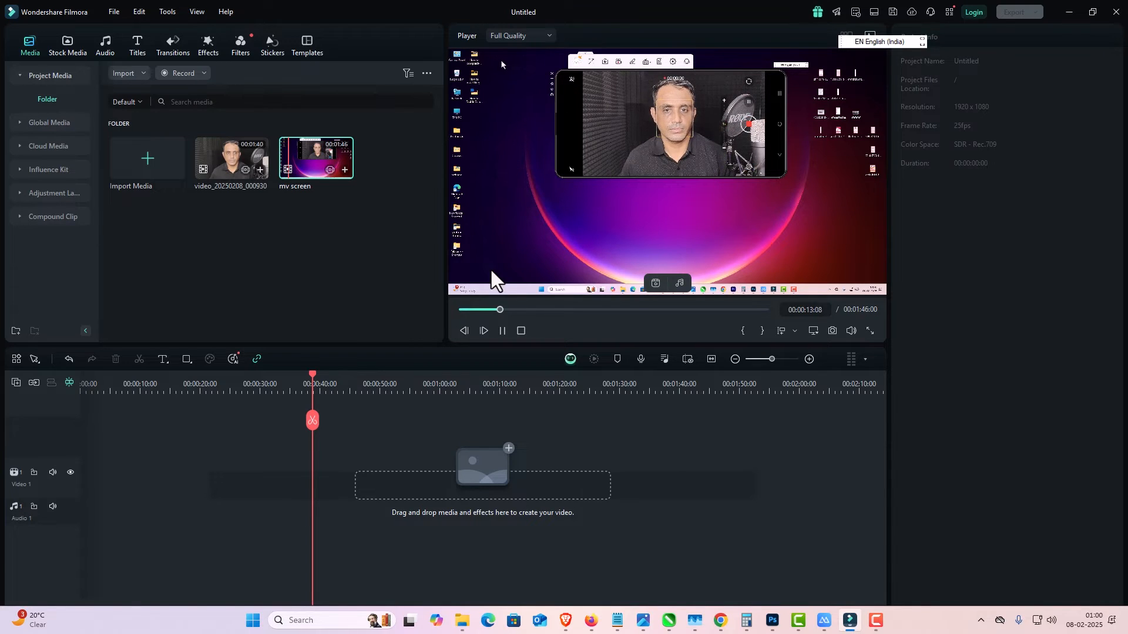
{"action": "left_click", "coordinate": [229, 187]}
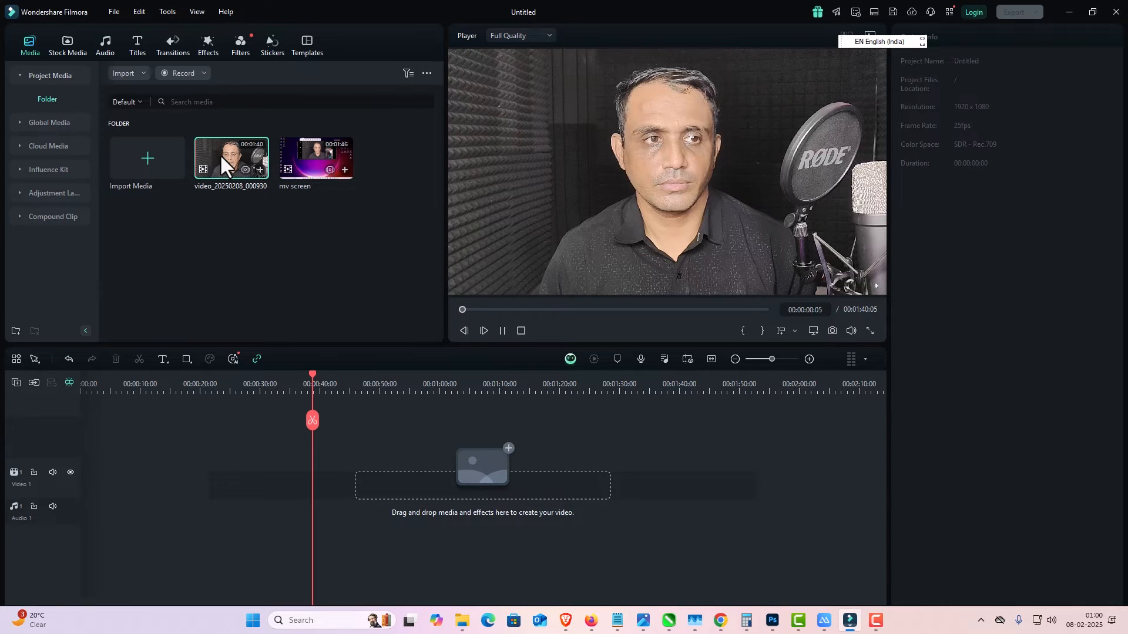
Step: Place video_20250208_000930 on the Video 1 track at about 27 s and mv screen on the track above at about 42 s
{"action": "left_click_drag", "start_coordinate": [219, 154], "coordinate": [246, 514]}
{"action": "left_click", "coordinate": [504, 319]}
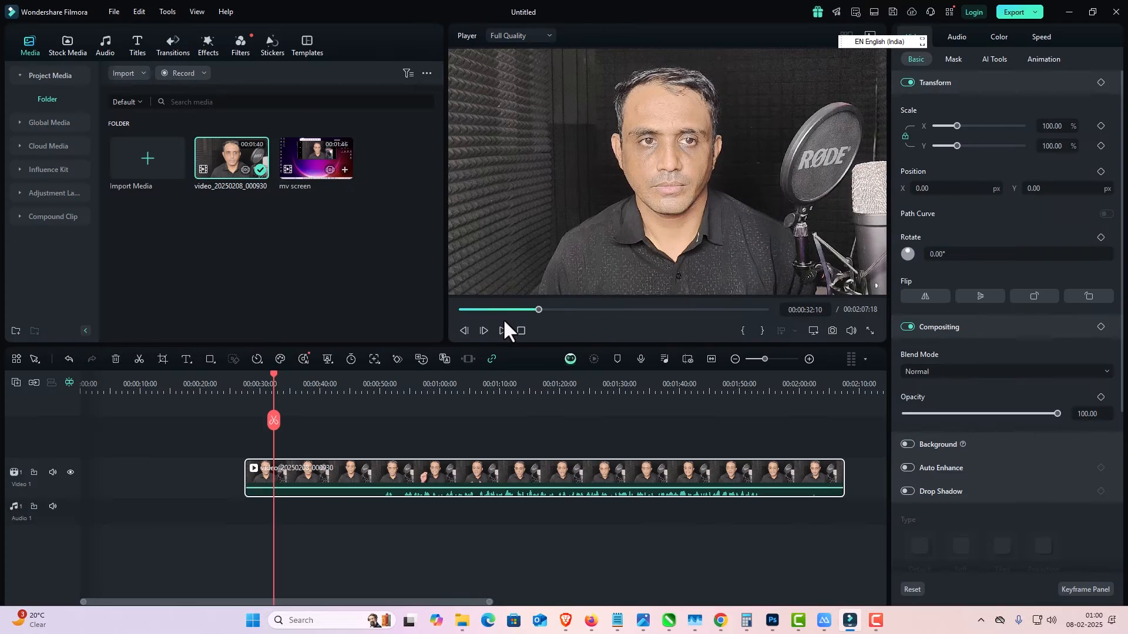
{"action": "left_click_drag", "start_coordinate": [295, 165], "coordinate": [337, 438]}
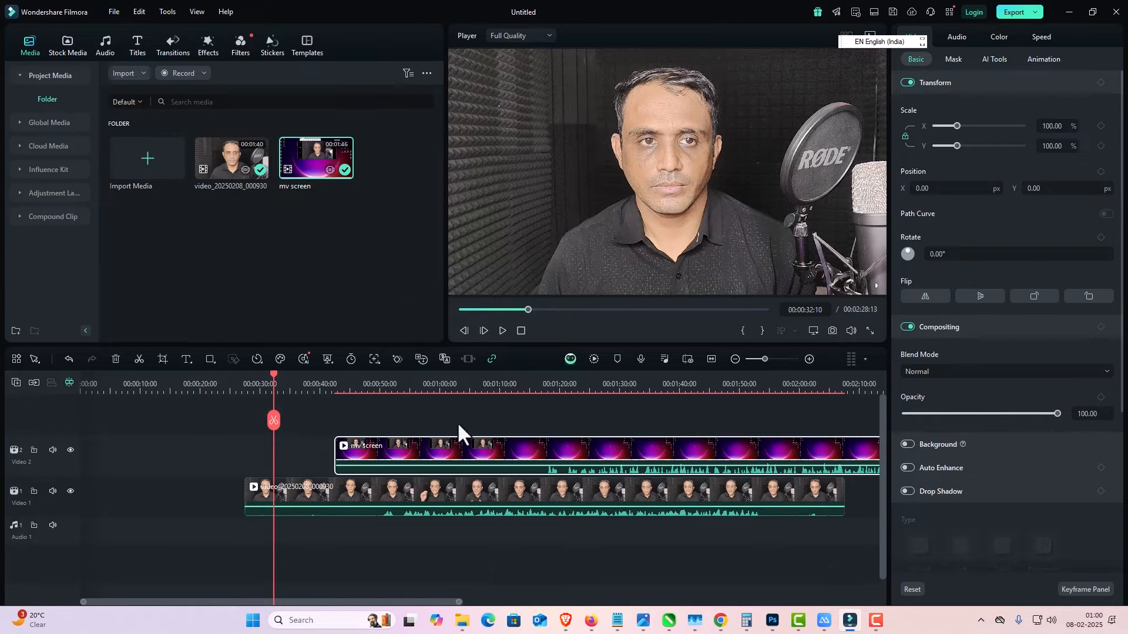
Step: Try detaching the audio from the mv screen clip and selecting it together with the camera clip, and undo the detachment
{"action": "left_click", "coordinate": [373, 381]}
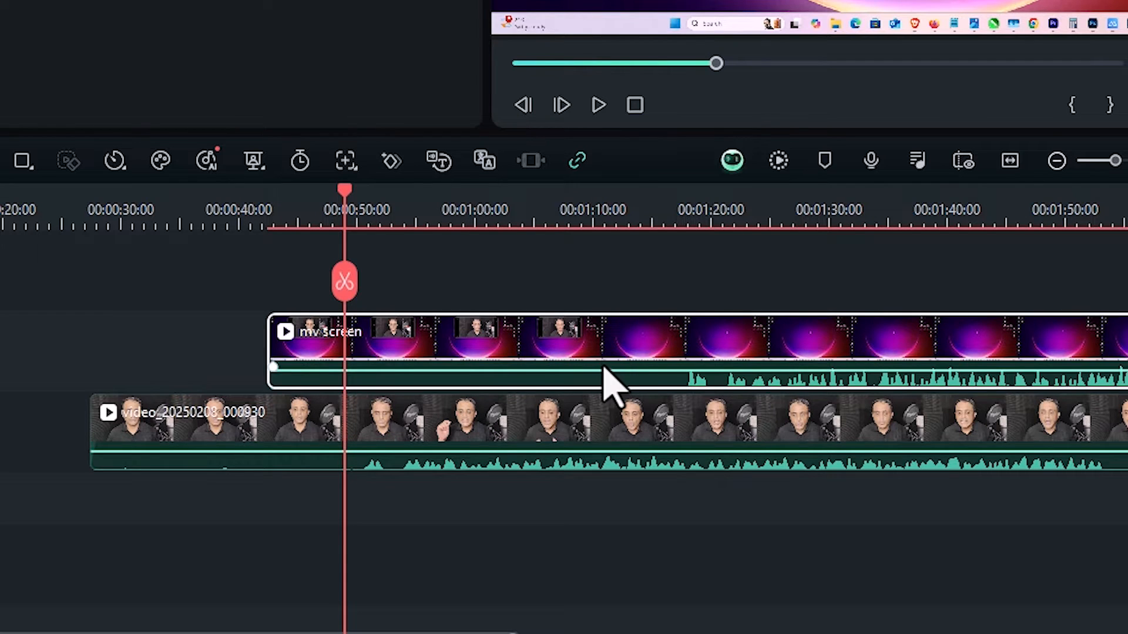
{"action": "right_click", "coordinate": [578, 385]}
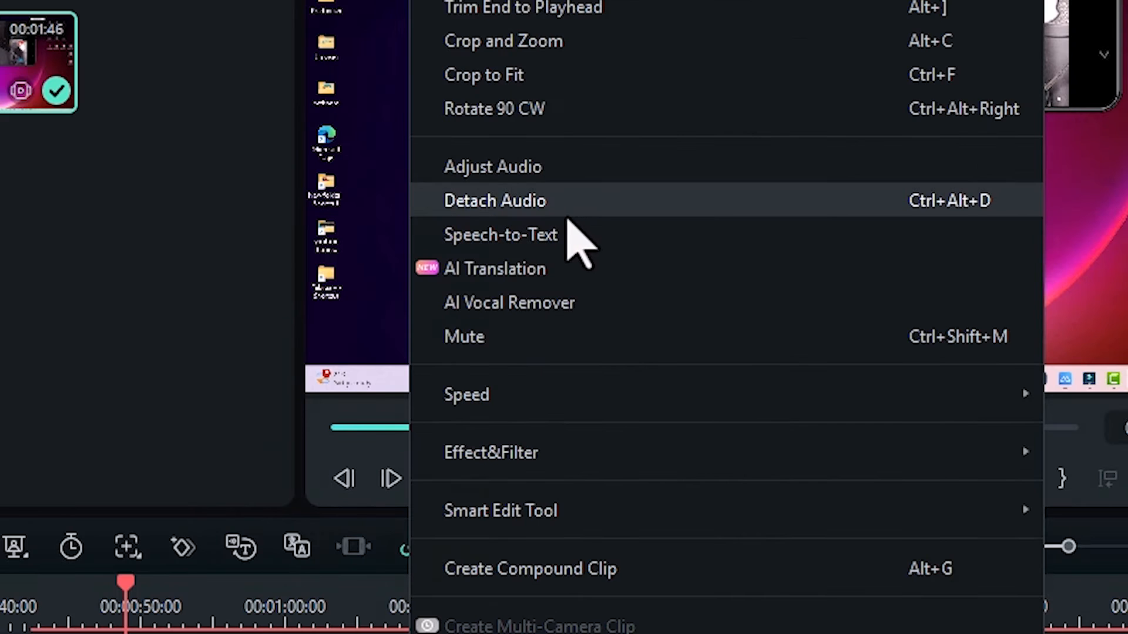
{"action": "left_click", "coordinate": [565, 215]}
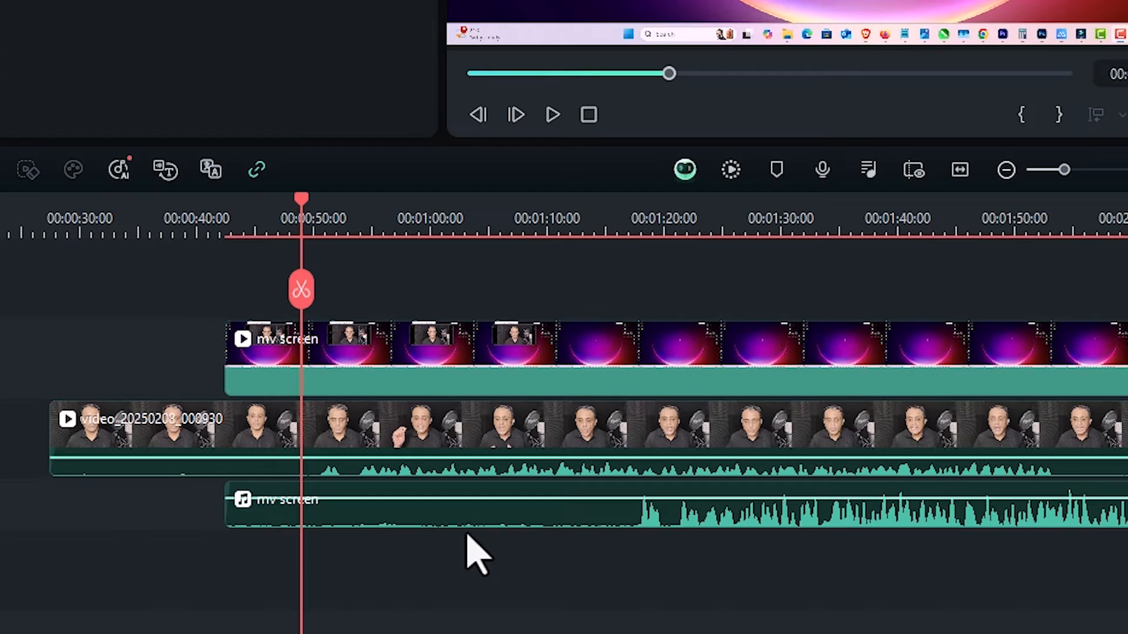
{"action": "left_click", "coordinate": [467, 517]}
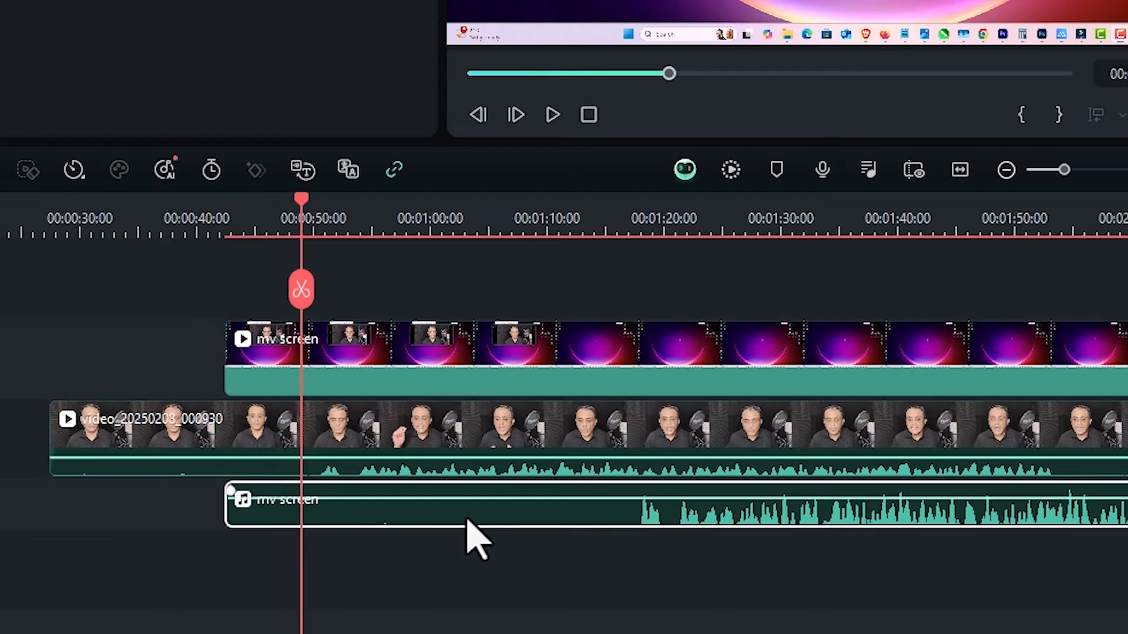
{"action": "left_click", "coordinate": [448, 474], "text": "ctrl"}
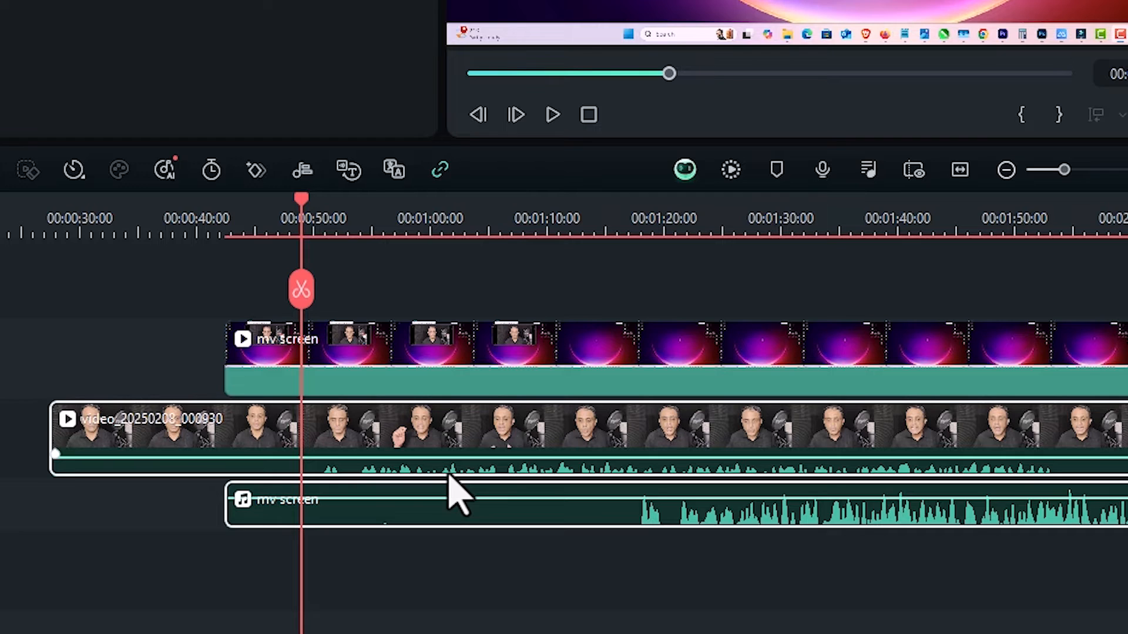
{"action": "left_click", "coordinate": [74, 330]}
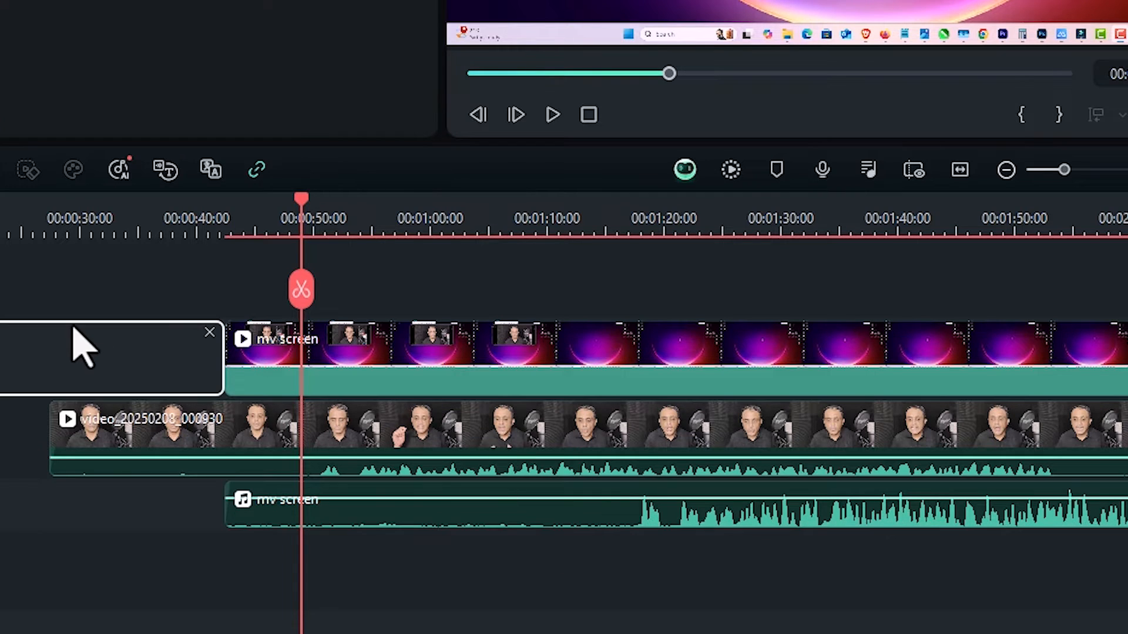
{"action": "key", "text": "ctrl+z"}
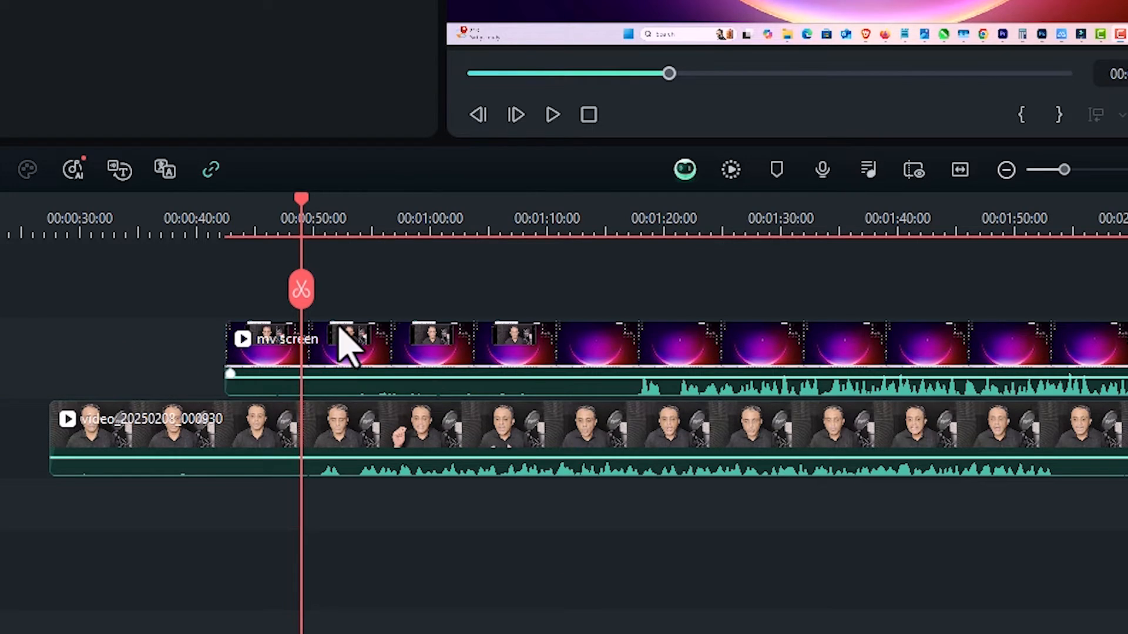
{"action": "left_click", "coordinate": [370, 382]}
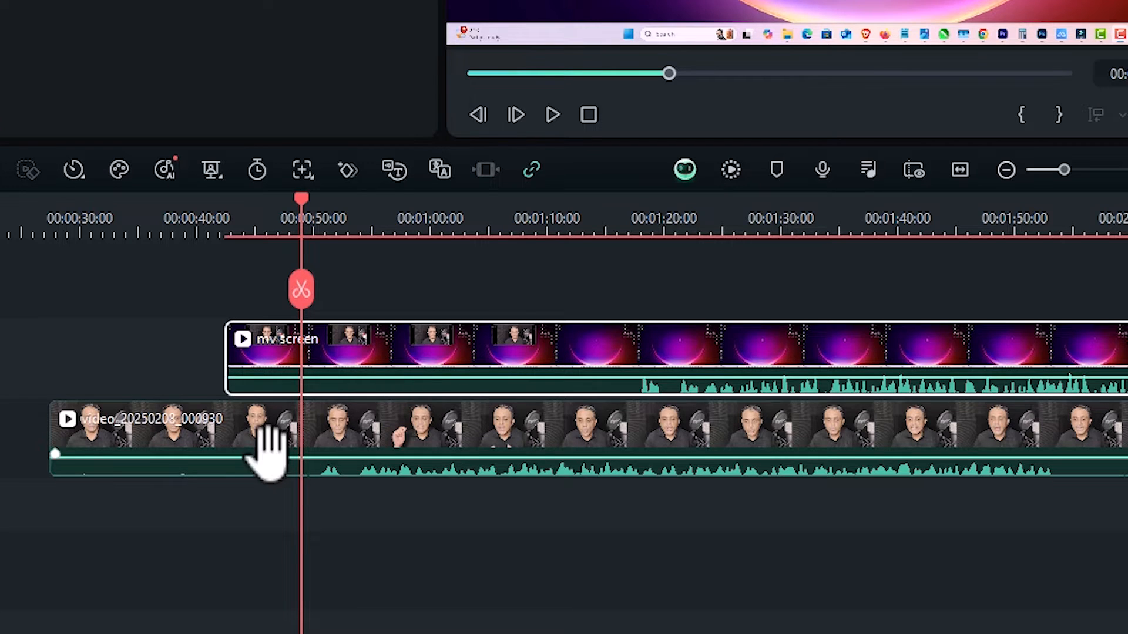
{"action": "left_click", "coordinate": [251, 474], "text": "ctrl"}
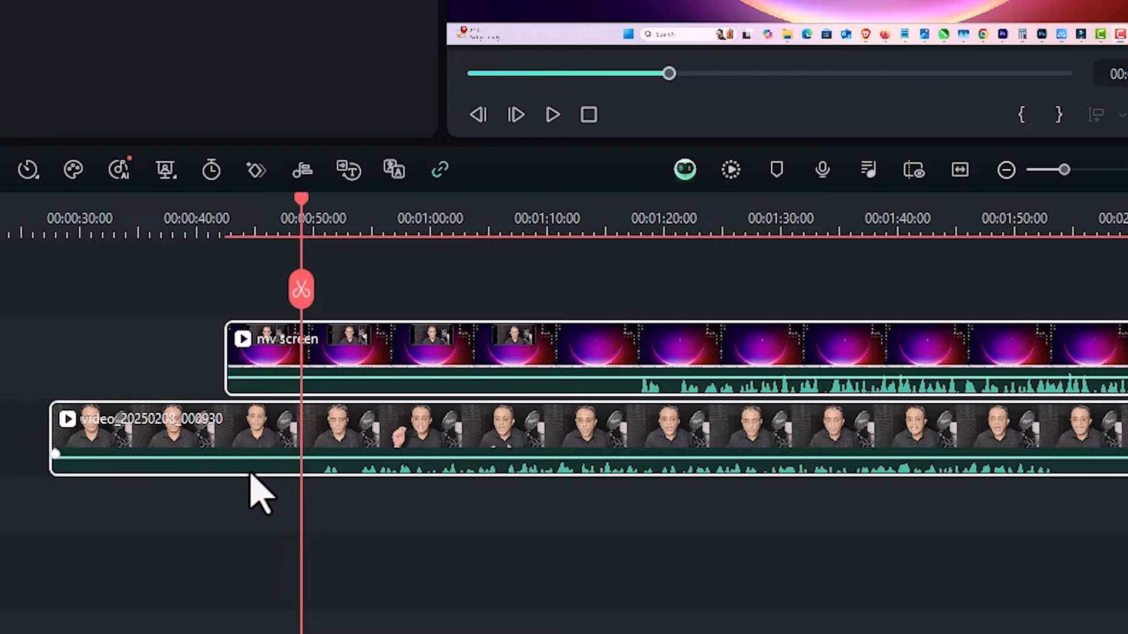
{"action": "left_click", "coordinate": [597, 571]}
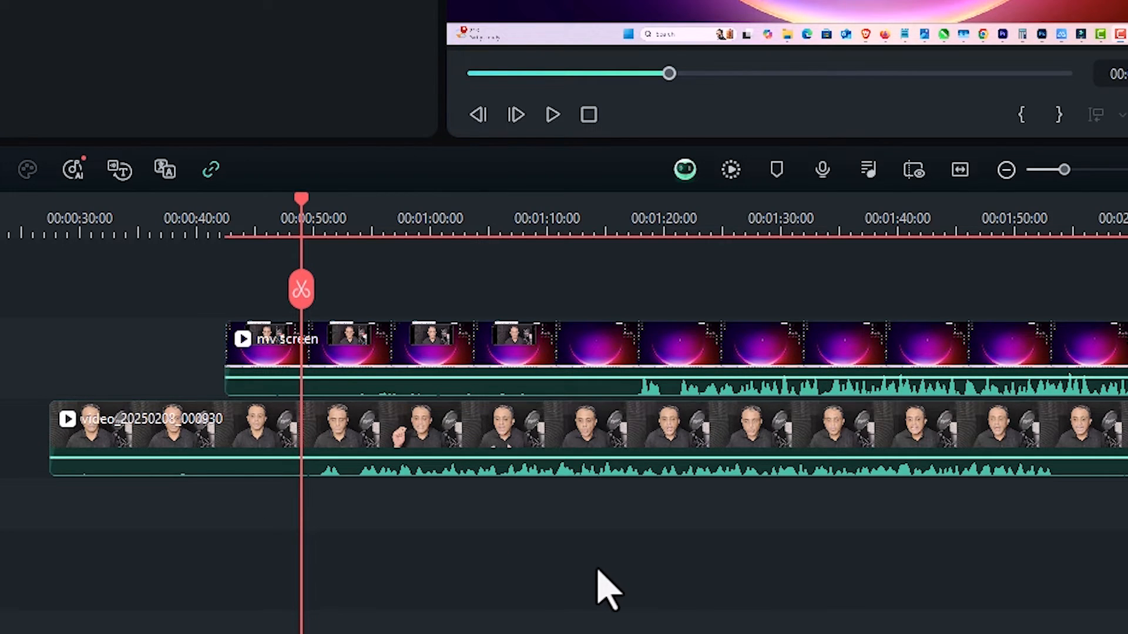
{"action": "left_click", "coordinate": [492, 454]}
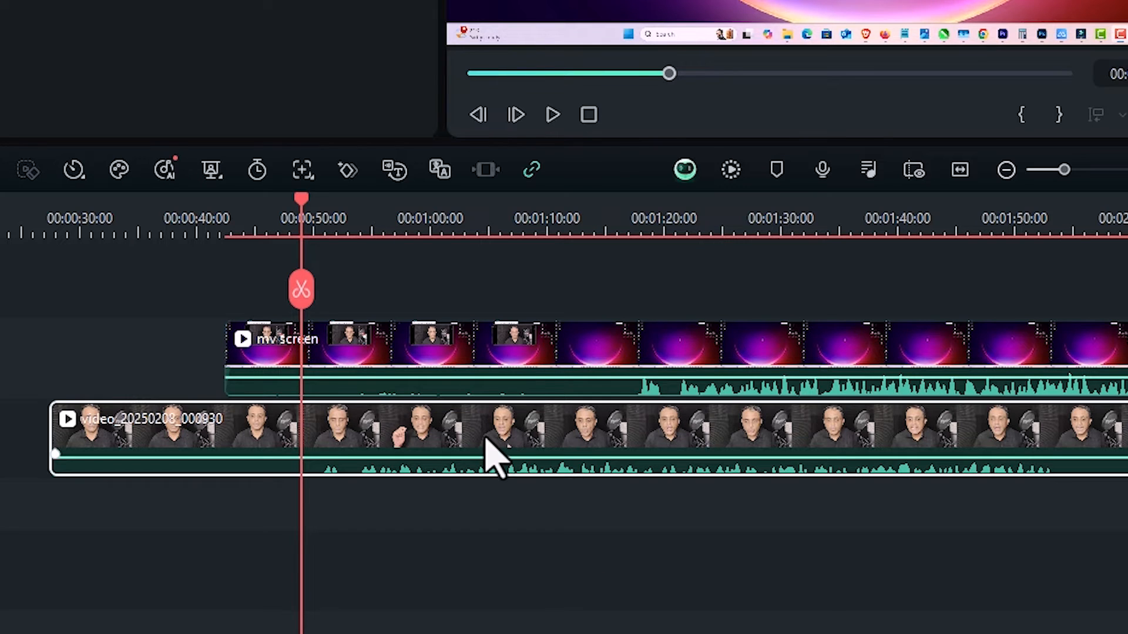
{"action": "left_click", "coordinate": [520, 370], "text": "ctrl"}
{"action": "left_click", "coordinate": [648, 553]}
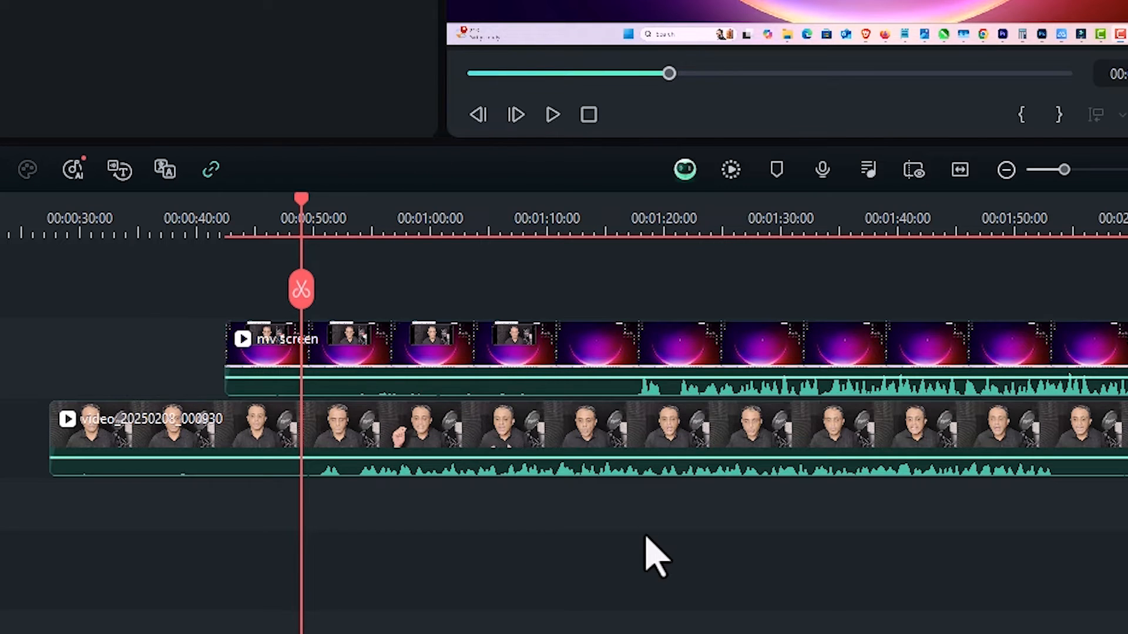
Step: Select both the mv screen and video_20250208_000930 clips and align them with Auto Synchronization
{"action": "left_click_drag", "start_coordinate": [763, 561], "coordinate": [152, 324]}
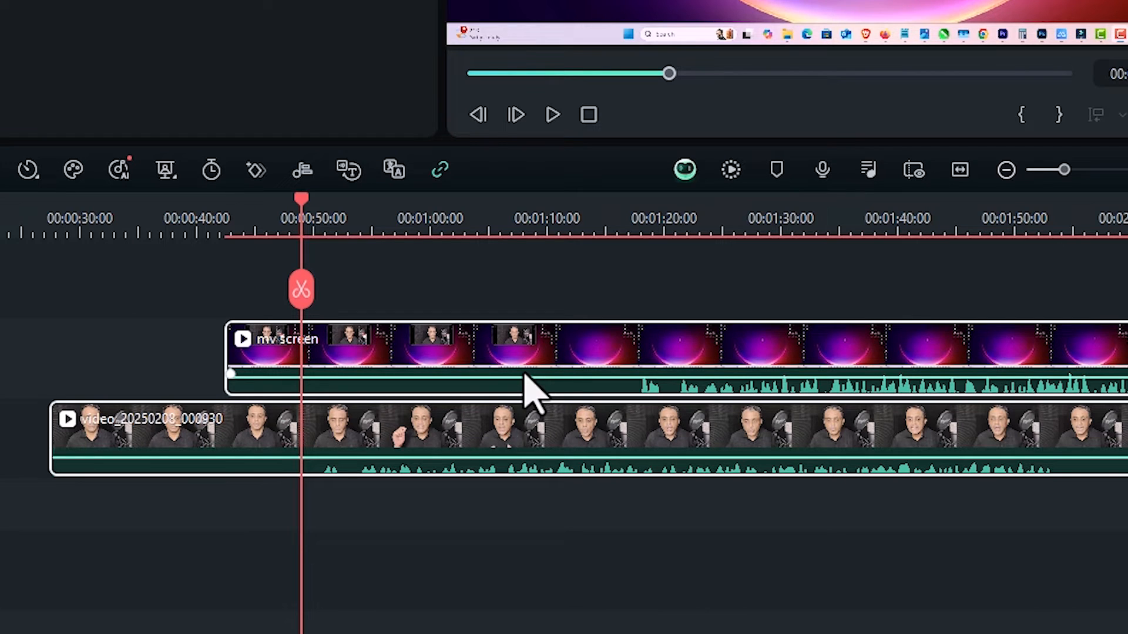
{"action": "right_click", "coordinate": [536, 393]}
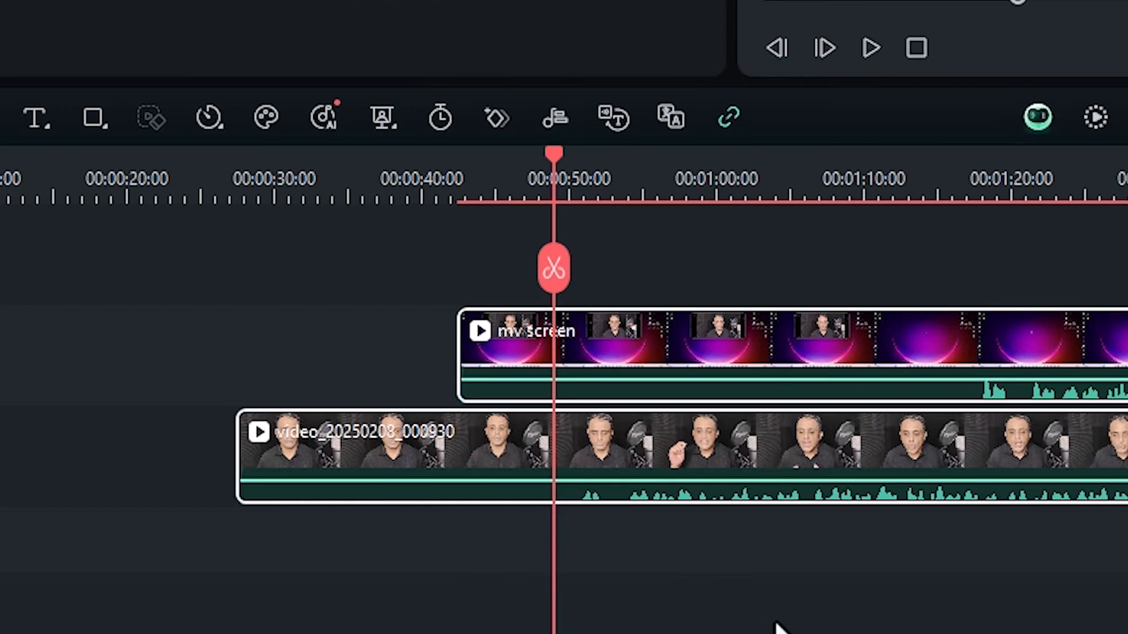
{"action": "left_click_drag", "start_coordinate": [776, 624], "coordinate": [128, 284]}
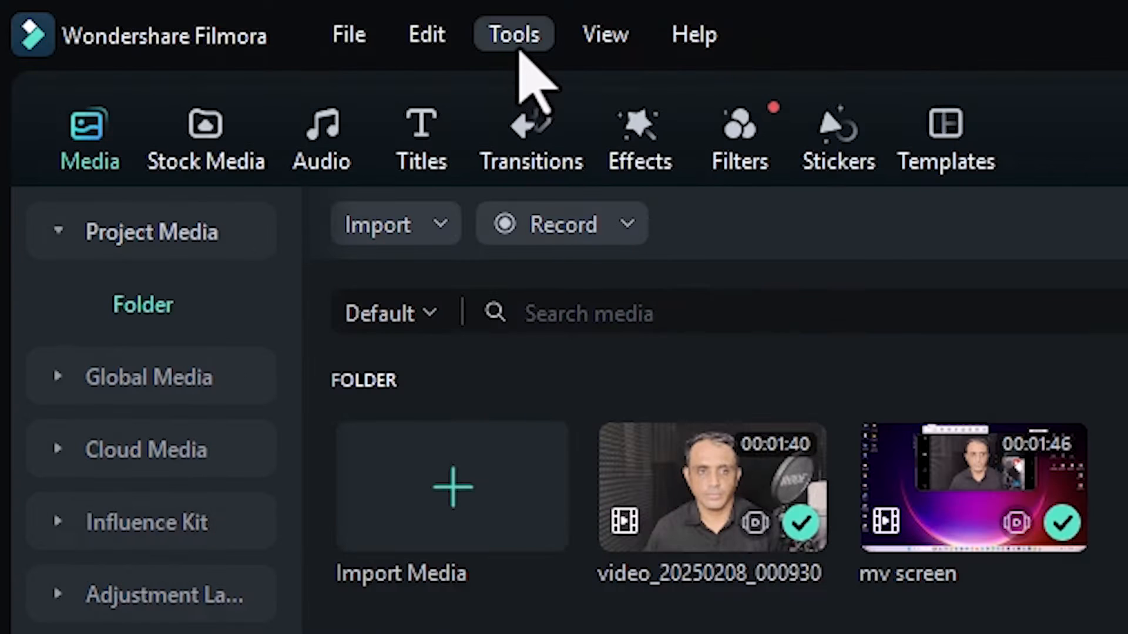
{"action": "left_click", "coordinate": [518, 51]}
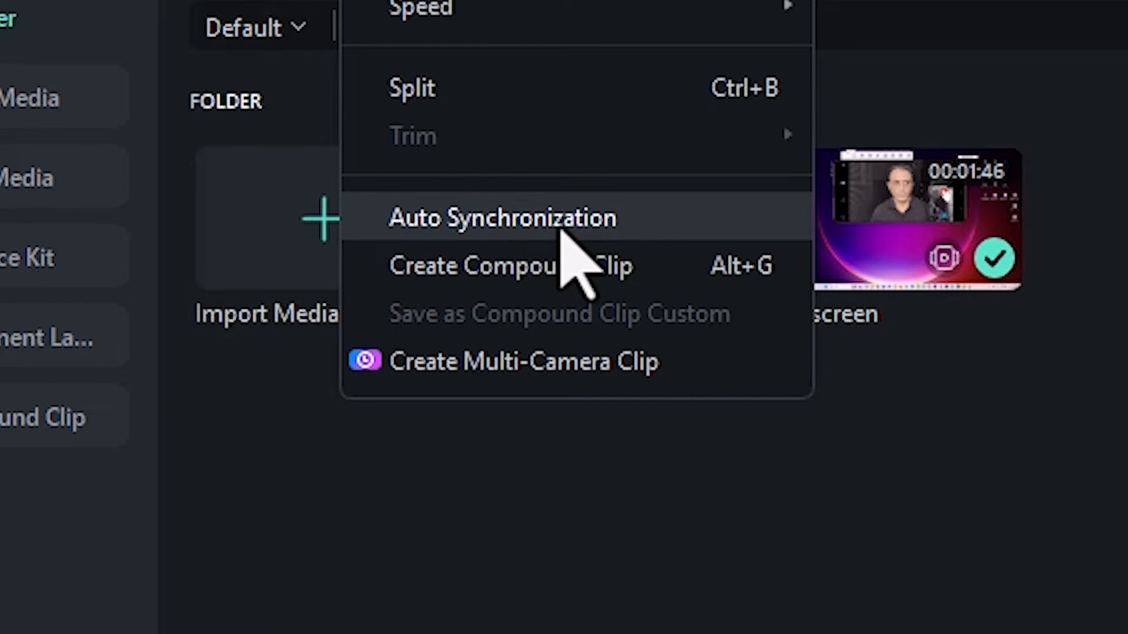
{"action": "left_click", "coordinate": [561, 230]}
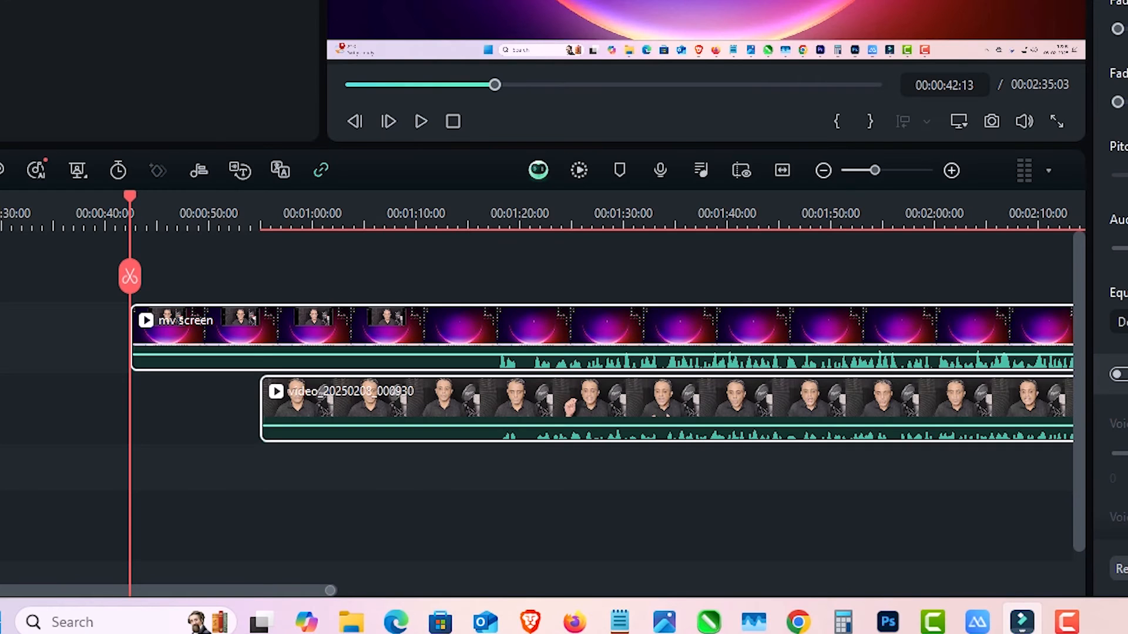
Step: Compare the two clips' waveforms where speech begins near 01:17, and play from about 01:21 to check the sync
{"action": "left_click", "coordinate": [2, 365]}
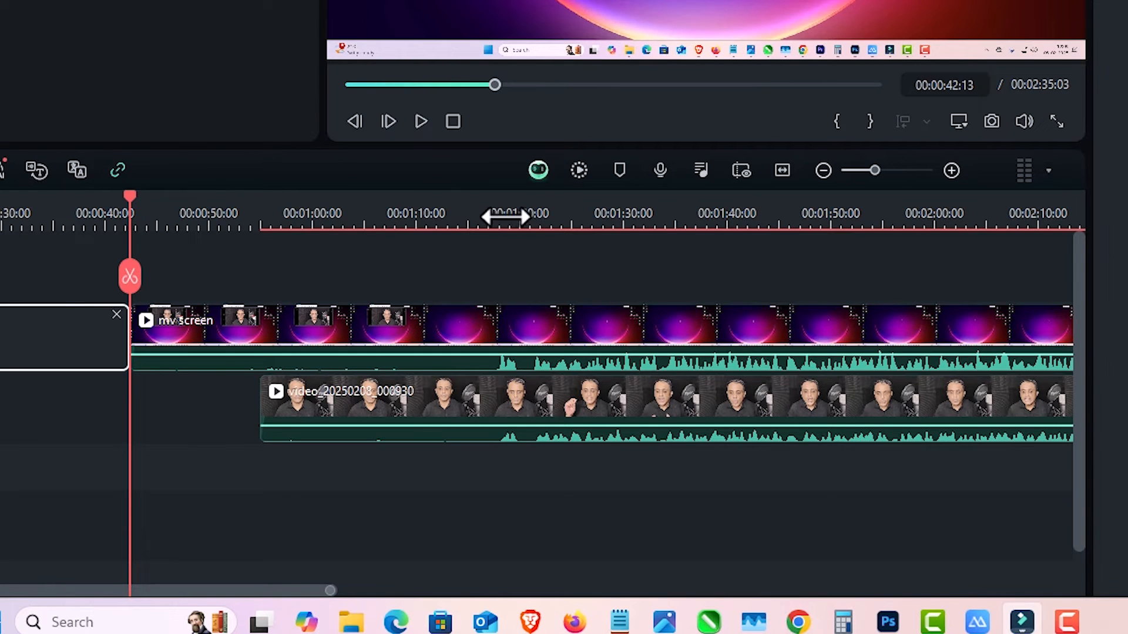
{"action": "left_click", "coordinate": [487, 212]}
{"action": "mouse_move", "coordinate": [493, 210]}
{"action": "left_mouse_down"}
{"action": "mouse_move", "coordinate": [485, 202]}
{"action": "mouse_move", "coordinate": [497, 207]}
{"action": "left_mouse_up"}
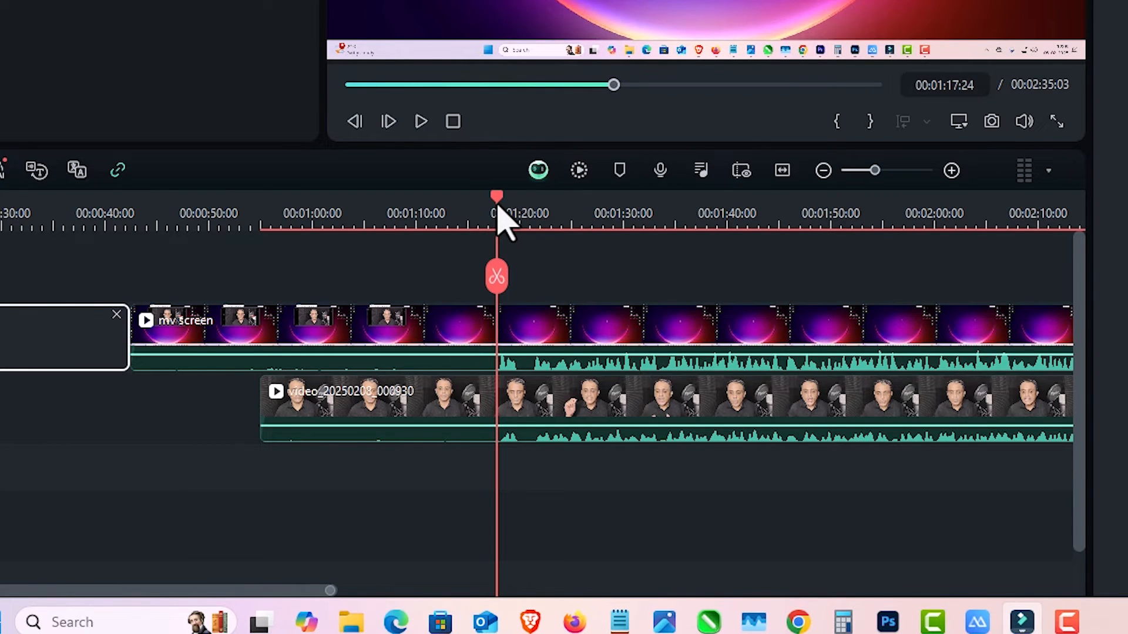
{"action": "left_click_drag", "start_coordinate": [497, 207], "coordinate": [494, 206]}
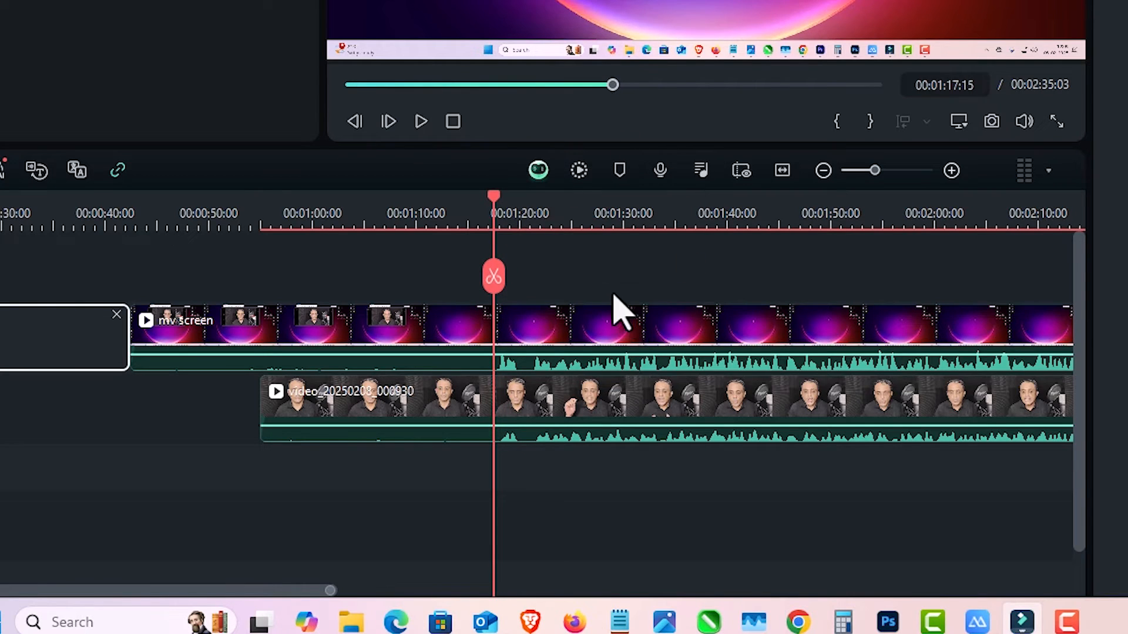
{"action": "left_click", "coordinate": [534, 214]}
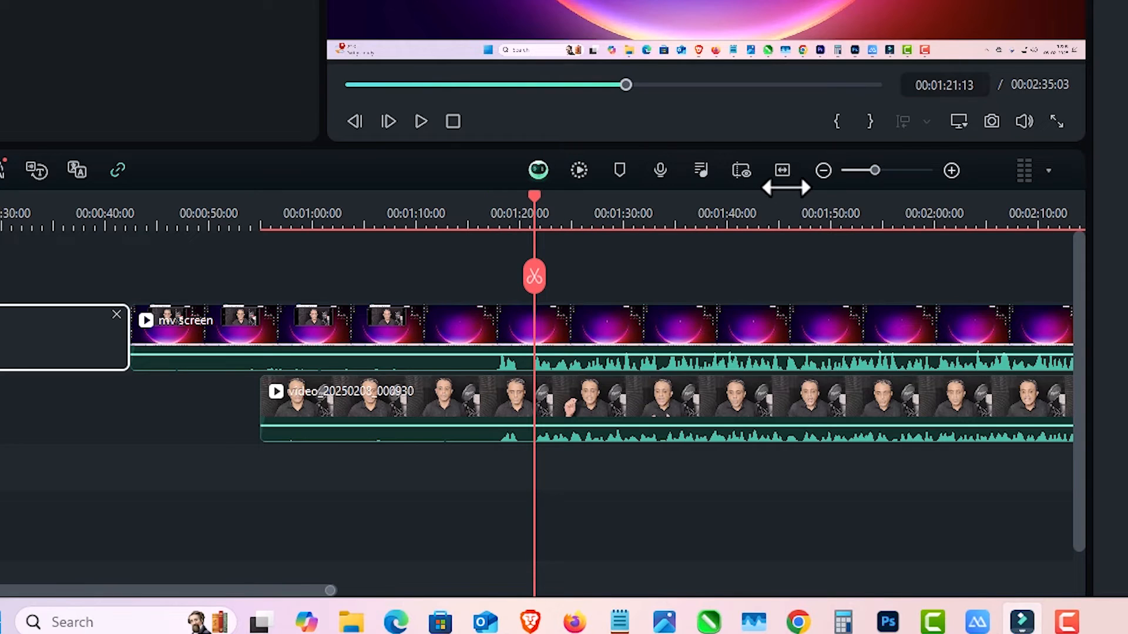
{"action": "left_click", "coordinate": [423, 123]}
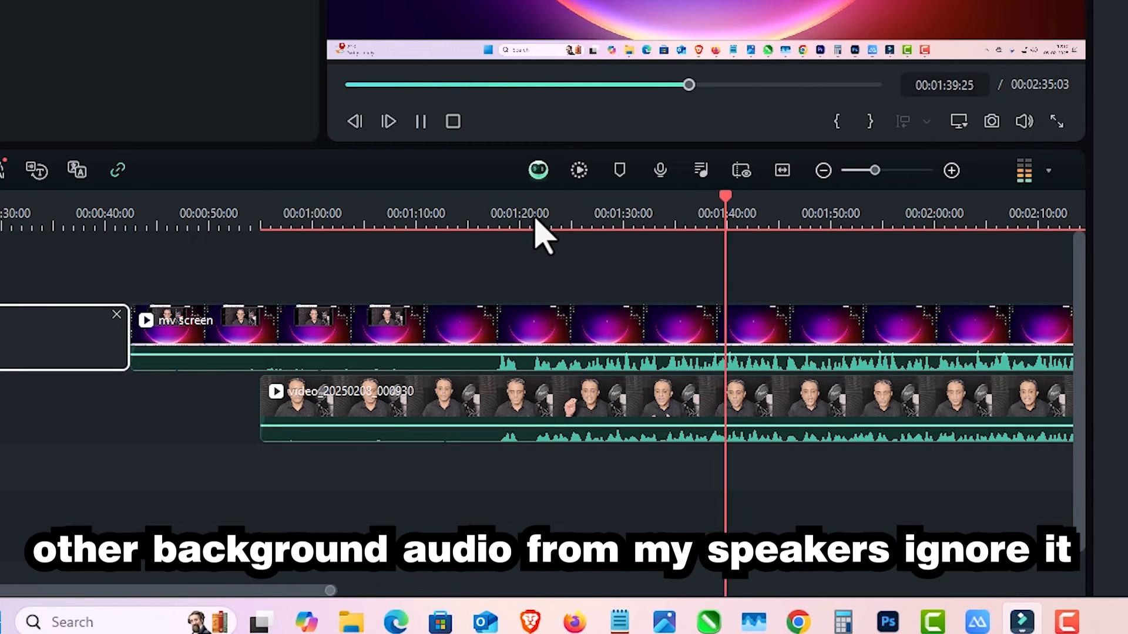
{"action": "key", "text": "space"}
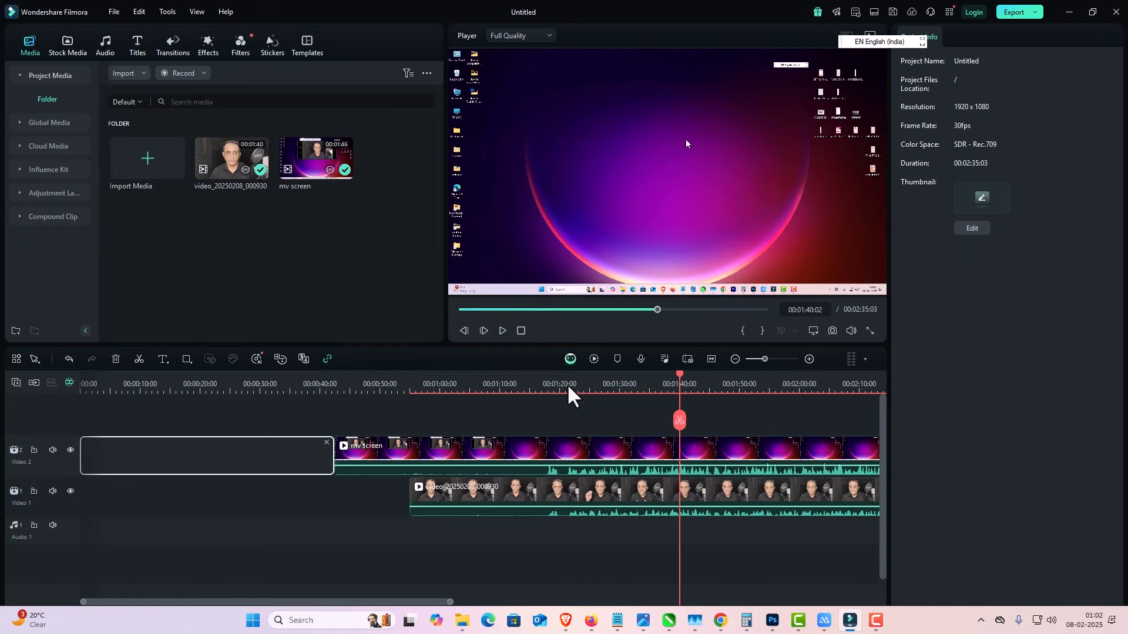
Step: Mute the Video 1 track that holds the camera clip, leaving the screen recording's audio on
{"action": "left_click", "coordinate": [365, 473]}
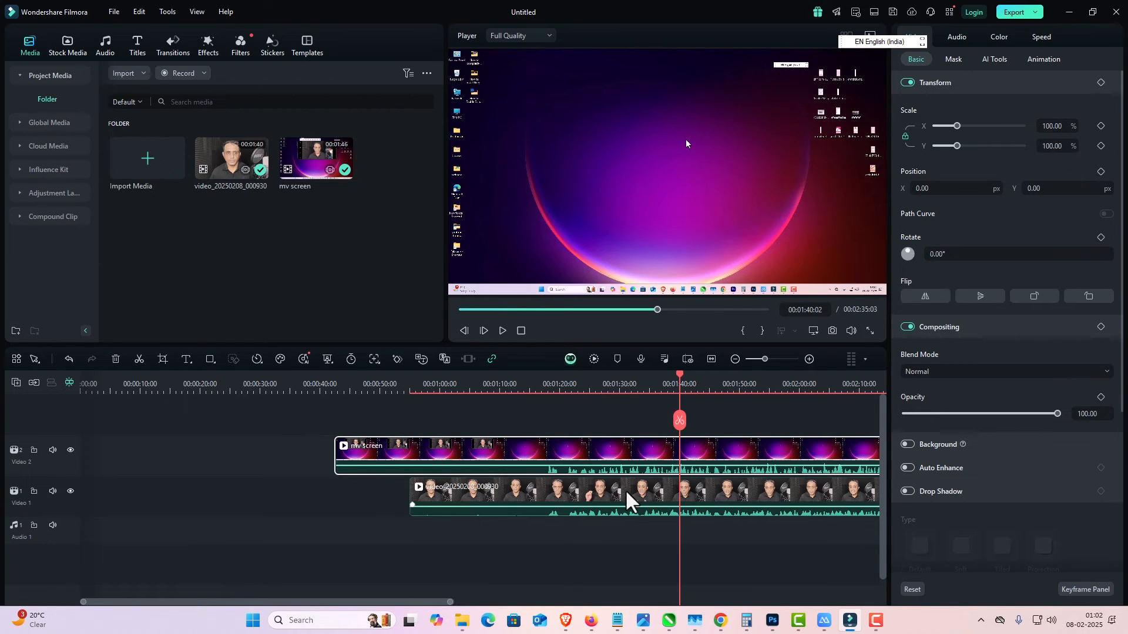
{"action": "left_click", "coordinate": [575, 515]}
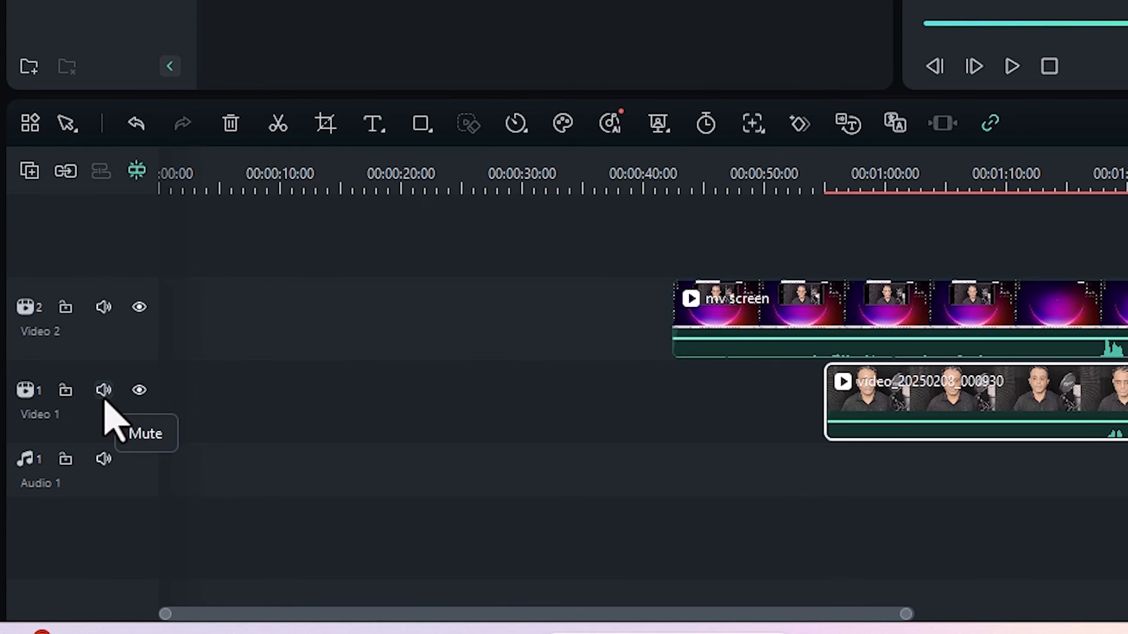
{"action": "left_click", "coordinate": [104, 393]}
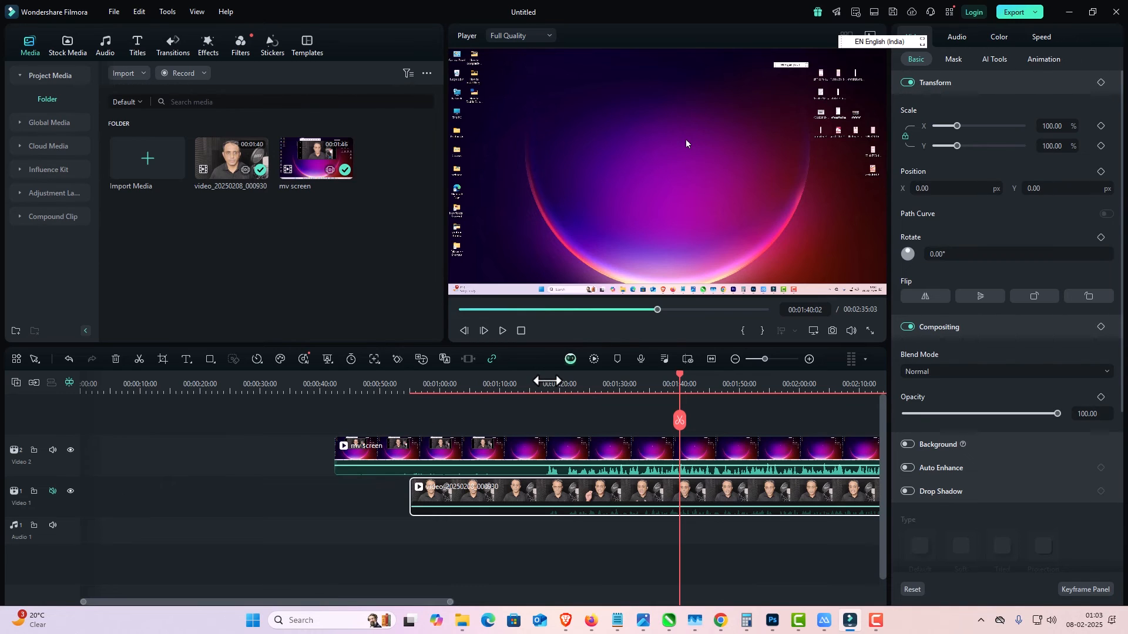
Step: Try the camera clip on a track above mv screen, play it from 01:18:00, and restore the previous track order
{"action": "left_click", "coordinate": [548, 383]}
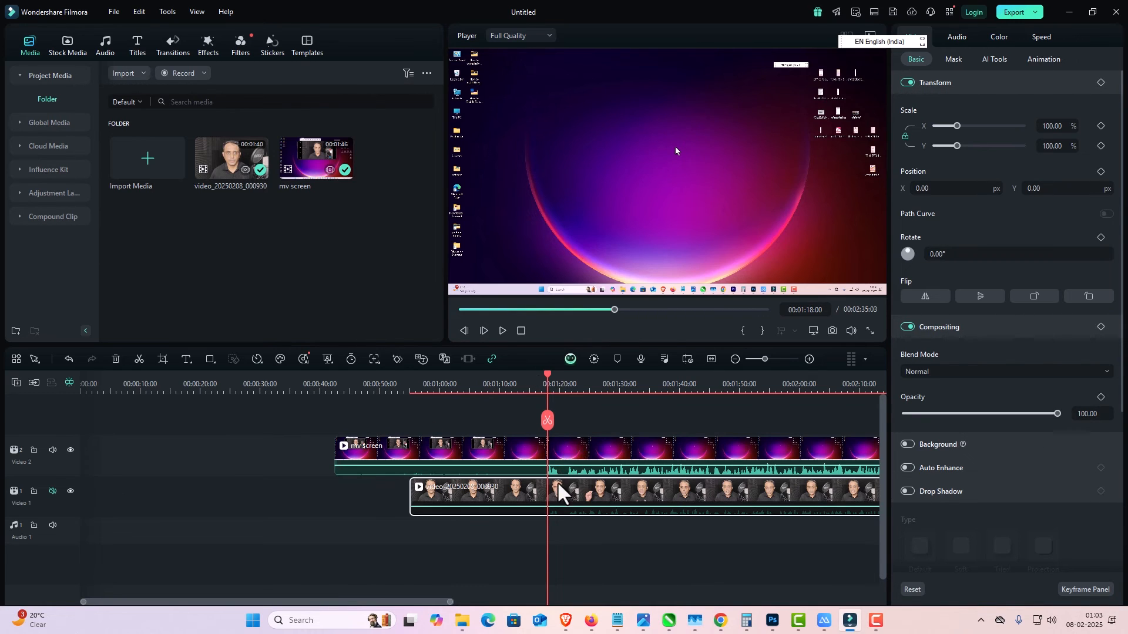
{"action": "left_click_drag", "start_coordinate": [528, 496], "coordinate": [522, 424]}
{"action": "key", "text": "space"}
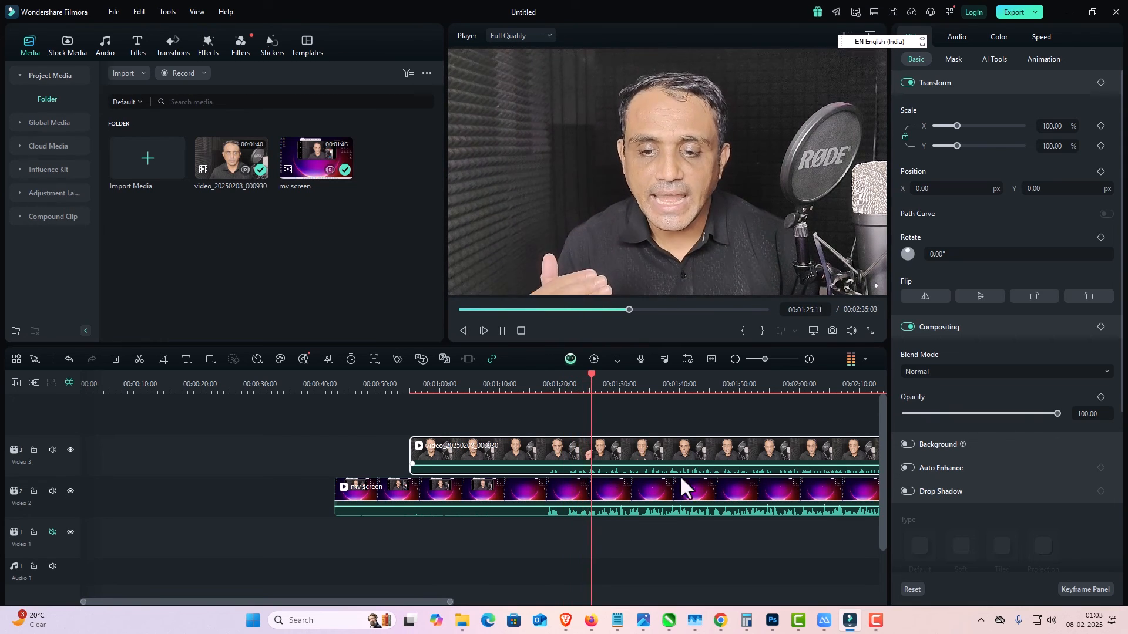
{"action": "left_click_drag", "start_coordinate": [554, 469], "coordinate": [546, 513]}
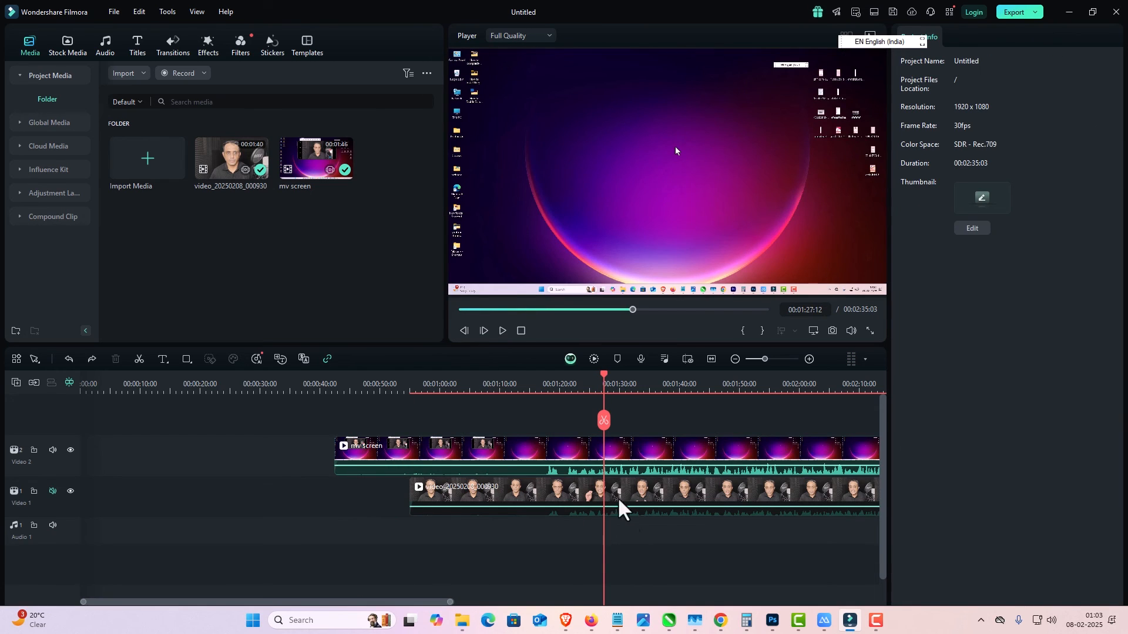
Step: Play the synced timeline from about 01:27 with the camera track muted, and pause at about 01:37
{"action": "key", "text": "space"}
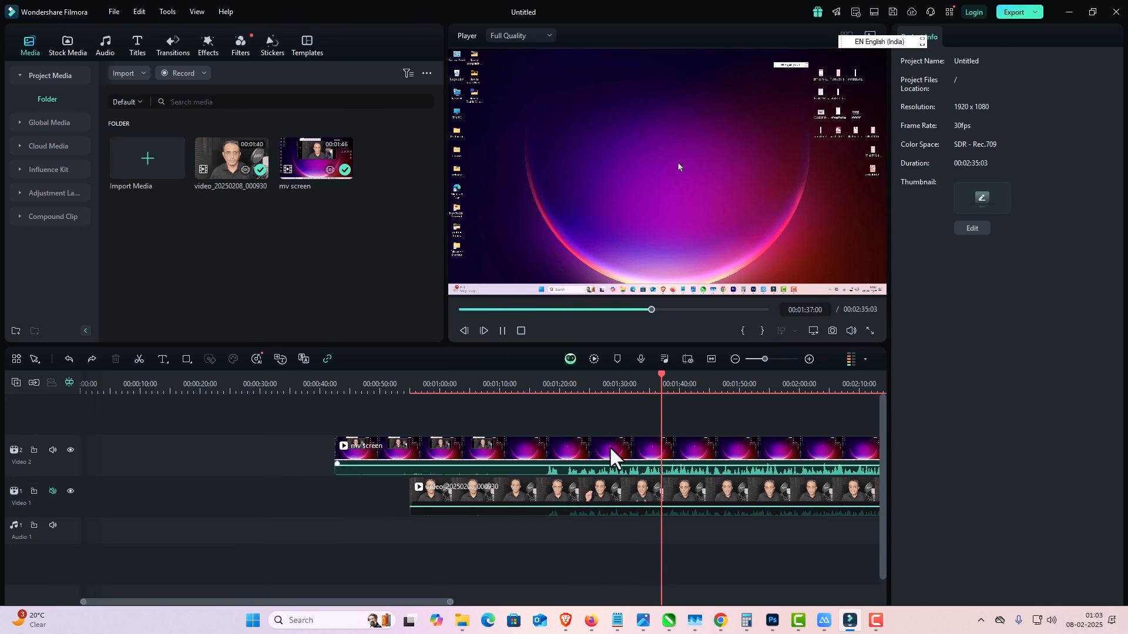
{"action": "key", "text": "space"}
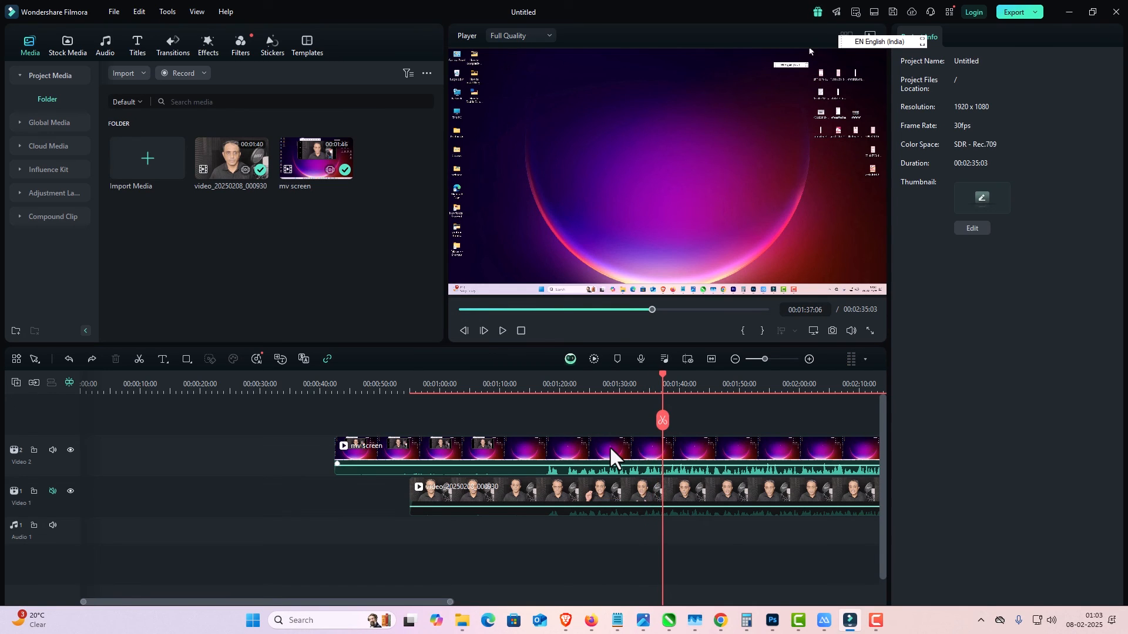